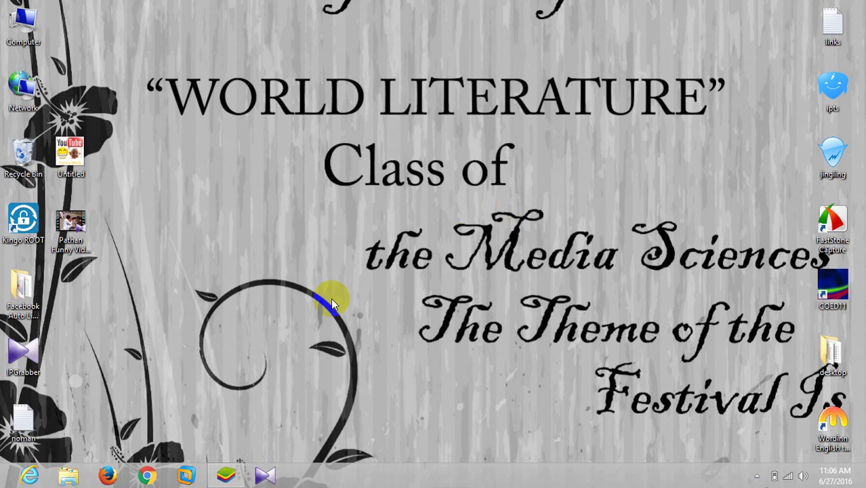
- Switch to BlueStacks, launch the Nextplus app and open its sign-up form
{"action": "left_click", "coordinate": [231, 478]}
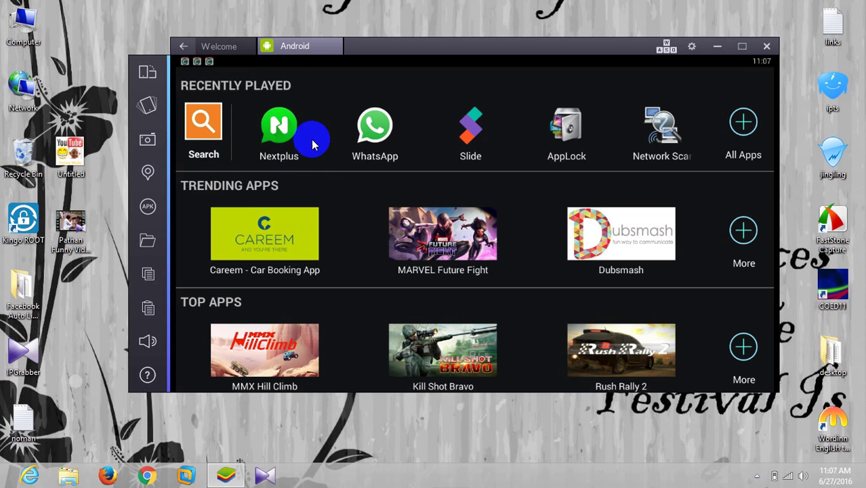
{"action": "left_click", "coordinate": [279, 136]}
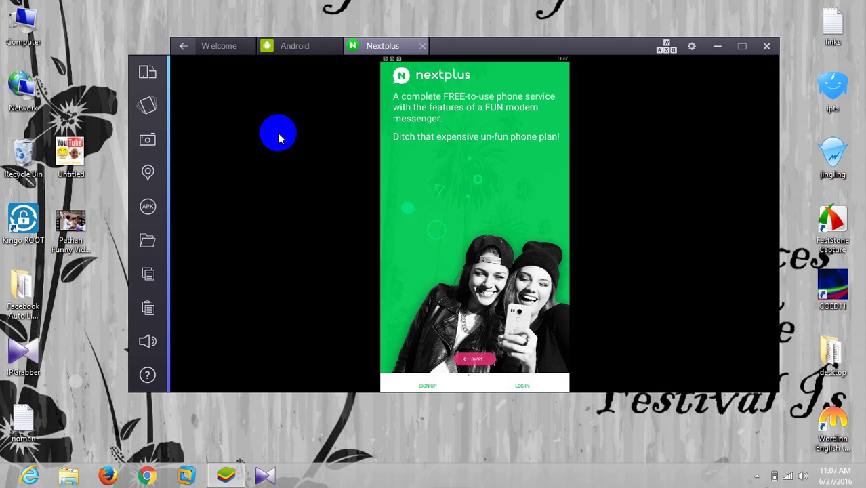
{"action": "left_click", "coordinate": [441, 380]}
{"action": "left_click", "coordinate": [426, 384]}
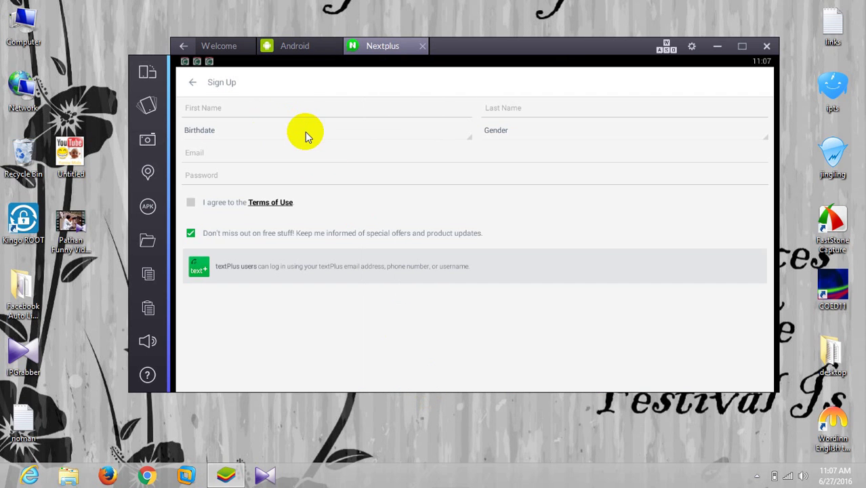
- Fill in the first name and last name in the Nextplus sign-up form
{"action": "left_click", "coordinate": [262, 110]}
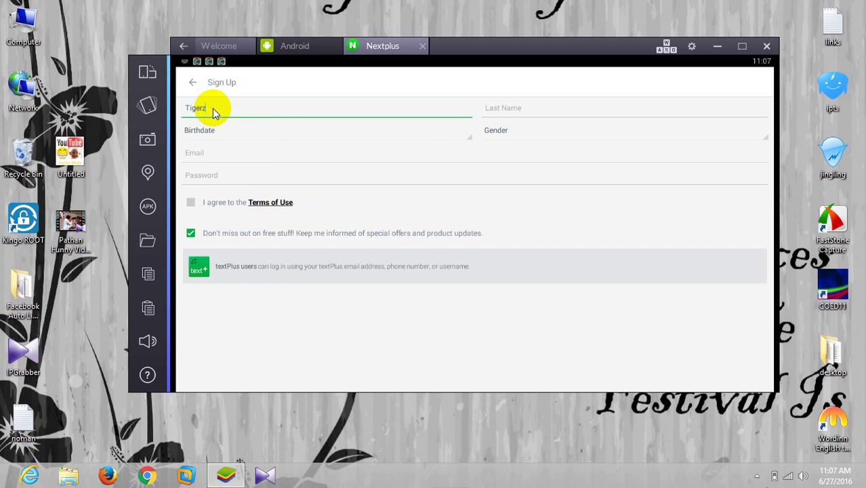
{"action": "key", "text": "Tab"}
{"action": "type", "text": "Place"}
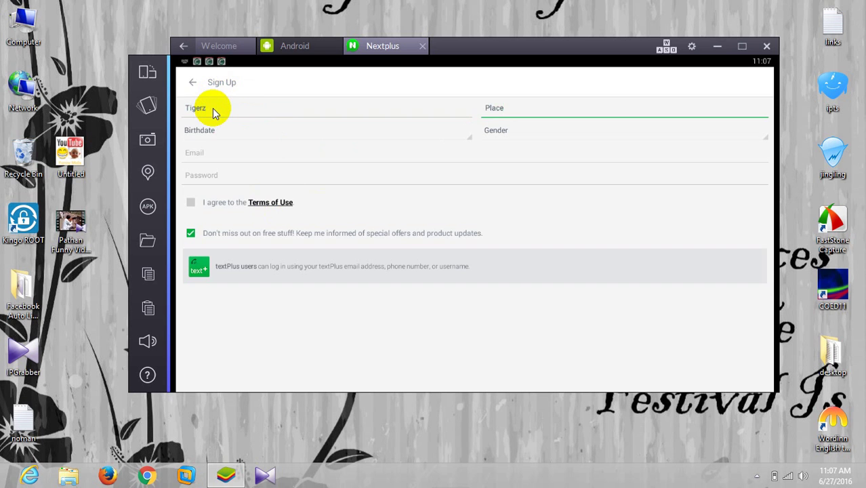
{"action": "key", "text": "Tab"}
{"action": "key", "text": "Tab"}
{"action": "key", "text": "Tab"}
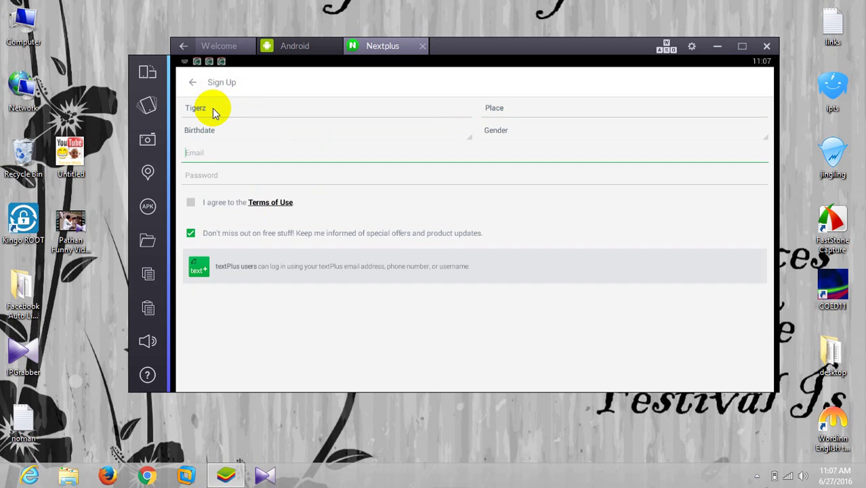
- Set the account holder's birthdate in the sign-up form by moving the year back, and confirm the date
{"action": "left_click", "coordinate": [214, 130]}
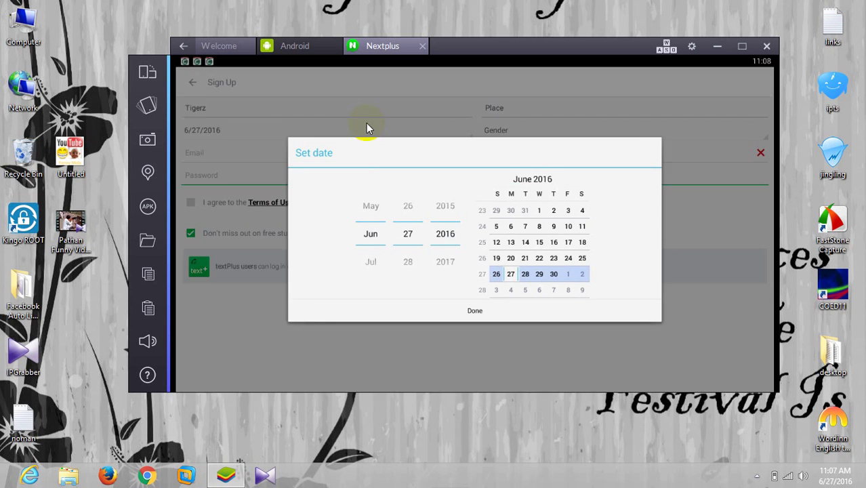
{"action": "left_click", "coordinate": [445, 210]}
{"action": "left_click", "coordinate": [442, 210]}
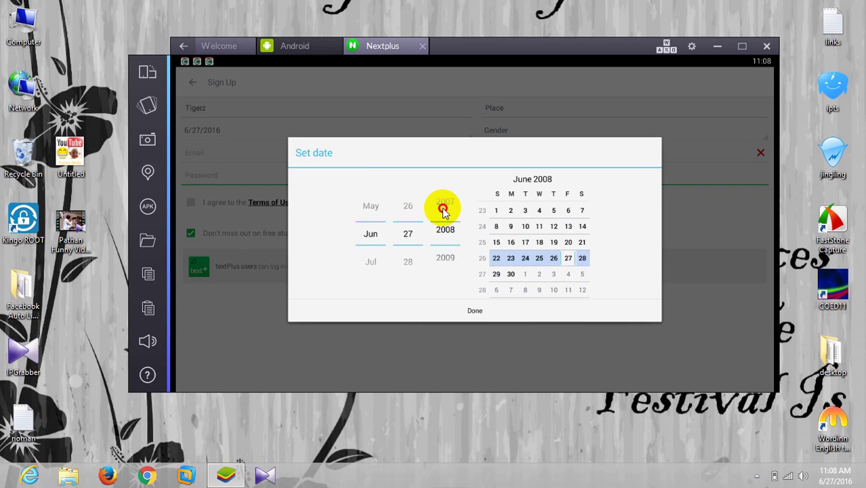
{"action": "left_click", "coordinate": [443, 210]}
{"action": "left_click", "coordinate": [443, 210]}
{"action": "left_click", "coordinate": [442, 210]}
{"action": "left_click", "coordinate": [443, 210]}
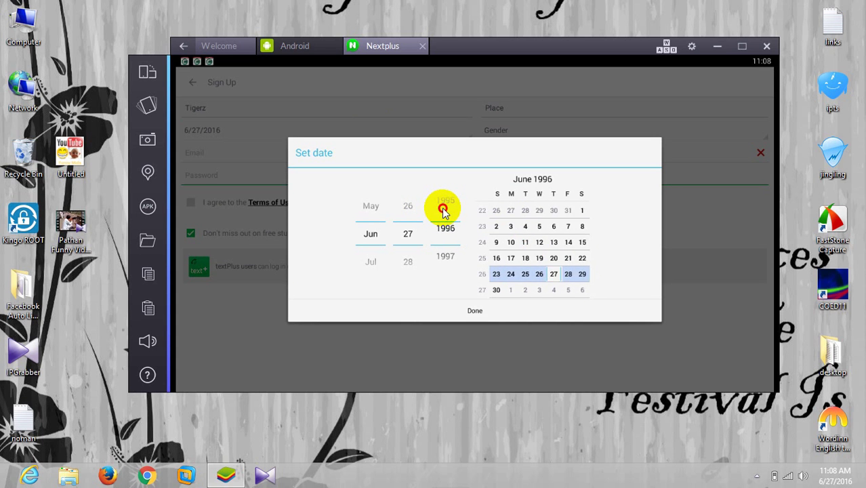
{"action": "left_click", "coordinate": [443, 210]}
{"action": "left_click", "coordinate": [442, 209]}
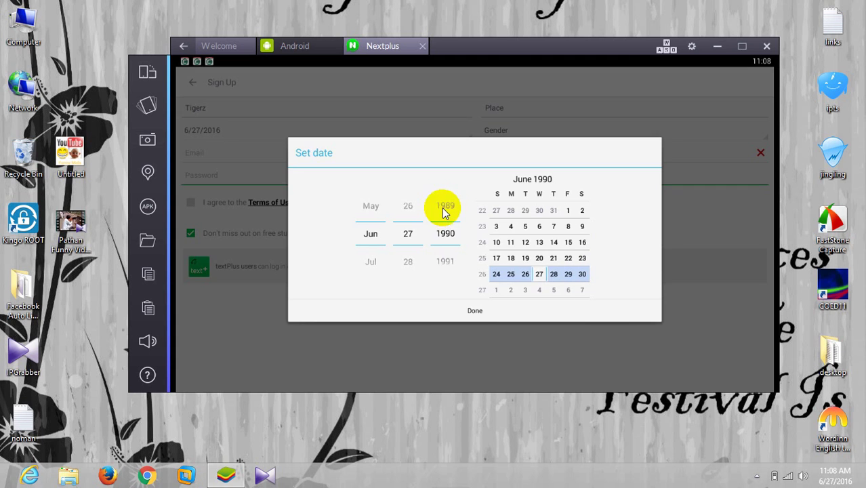
{"action": "left_click", "coordinate": [475, 311]}
- Set the gender to Male in the sign-up form and make the email field active
{"action": "left_click", "coordinate": [506, 129]}
{"action": "left_click", "coordinate": [493, 176]}
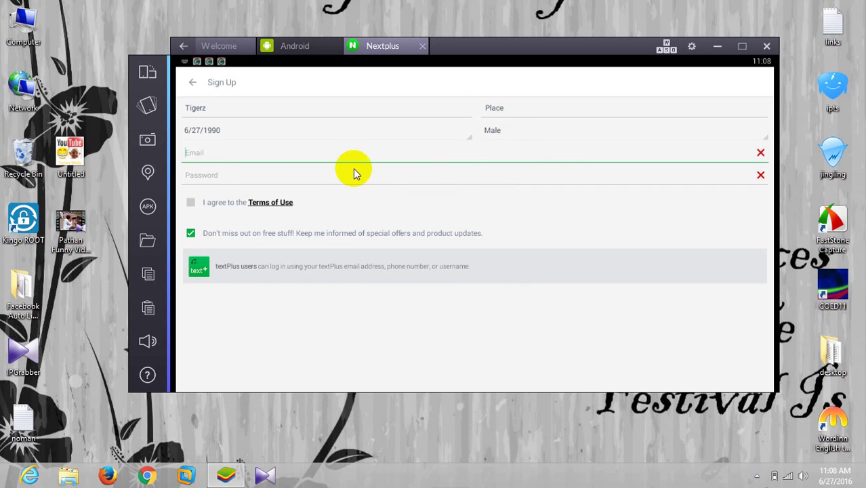
{"action": "left_click", "coordinate": [236, 156]}
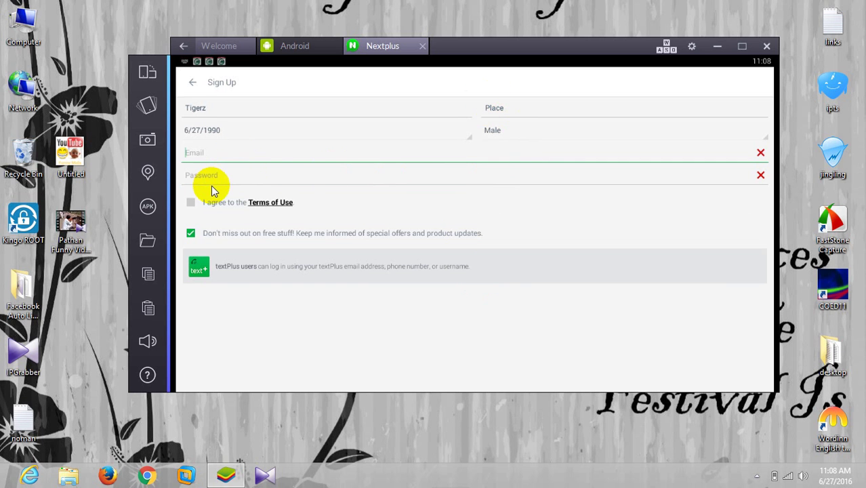
- Open a new incognito window in Google Chrome and go to getairmail.com
{"action": "right_click", "coordinate": [147, 474]}
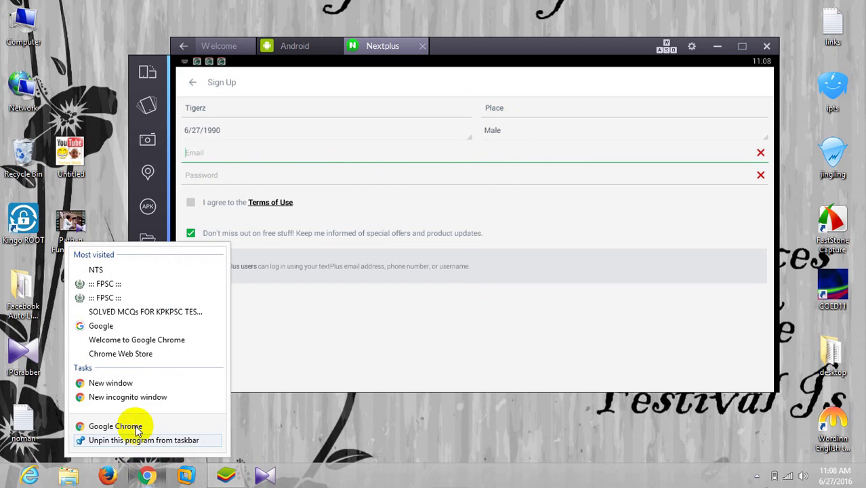
{"action": "left_click", "coordinate": [122, 397]}
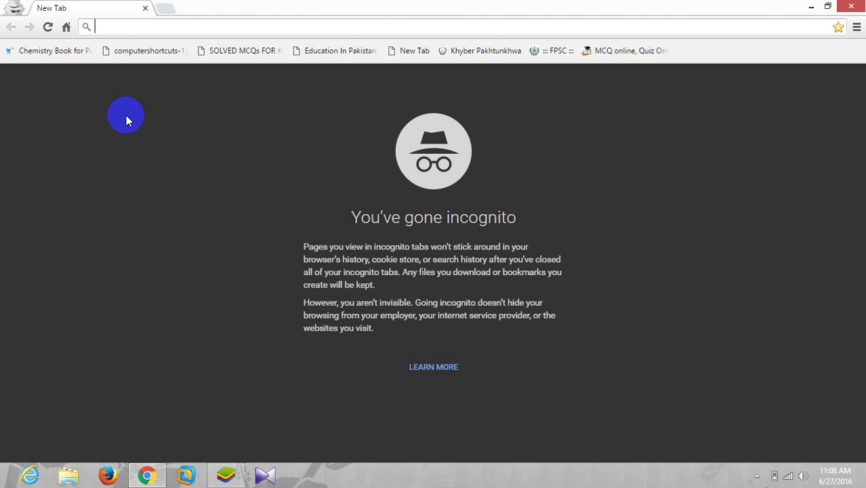
{"action": "type", "text": "get"}
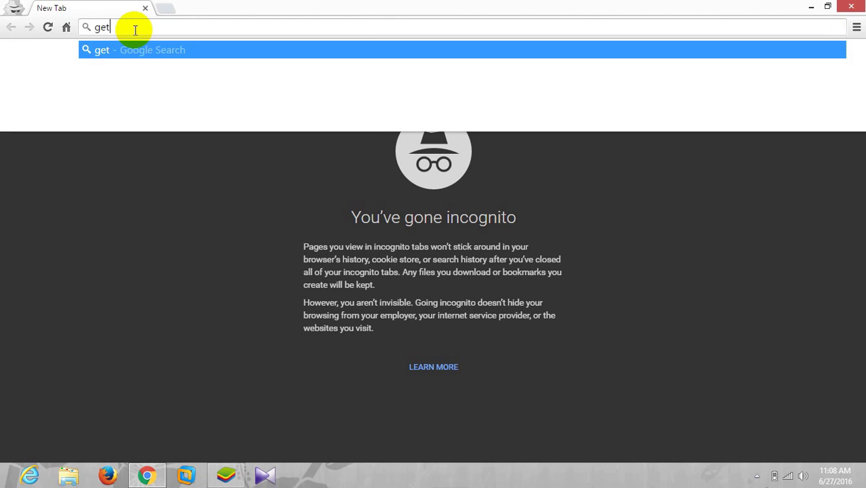
{"action": "type", "text": "airmail"}
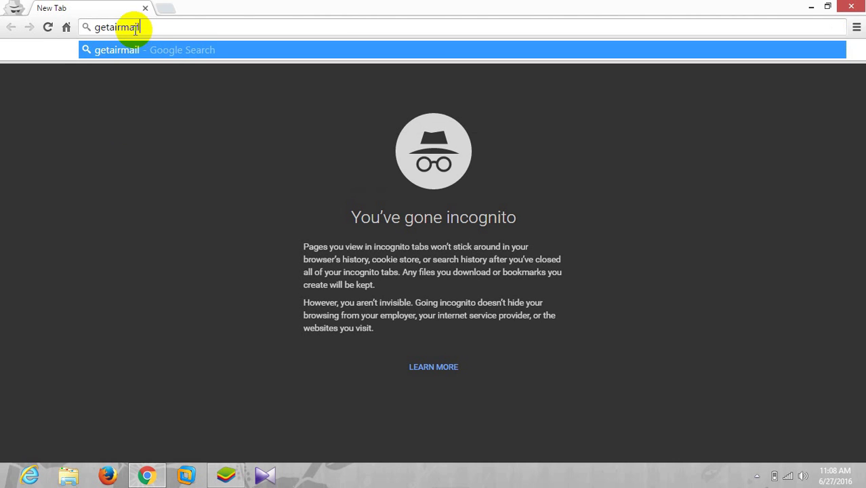
{"action": "type", "text": ".com"}
{"action": "key", "text": "Return"}
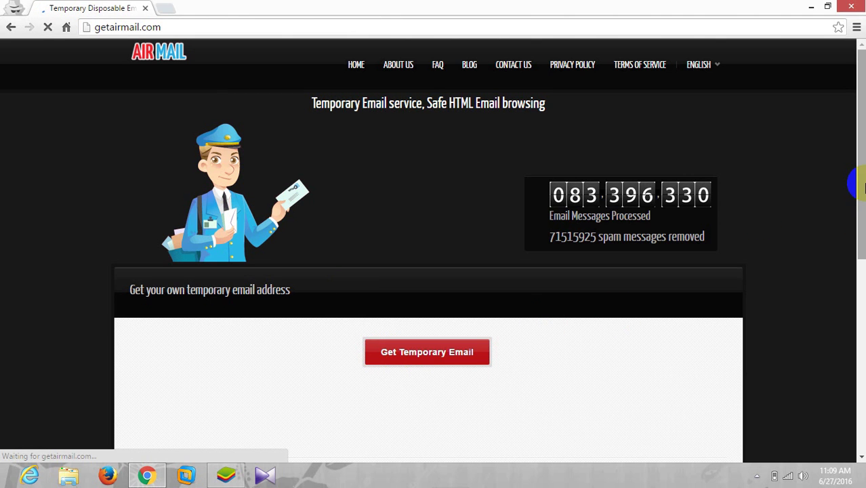
- Generate a temporary email address on AirMail and copy it to the clipboard
{"action": "scroll", "coordinate": [853, 204], "scroll_direction": "down", "scroll_amount": 1}
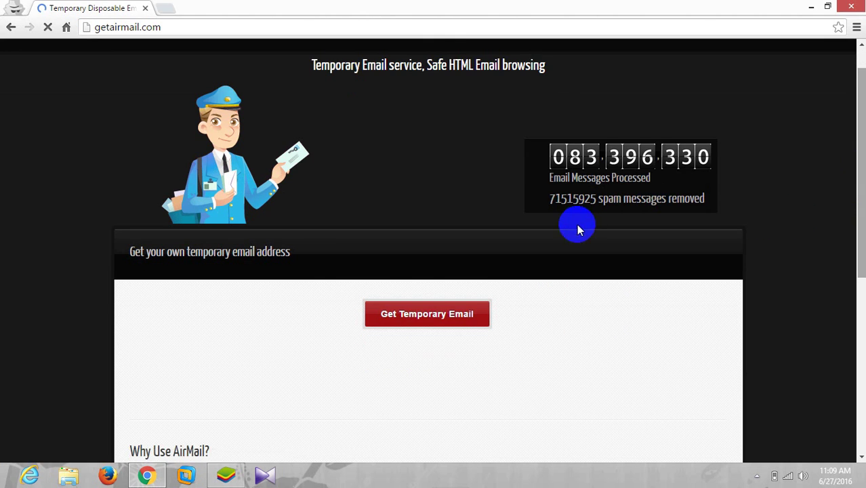
{"action": "scroll", "coordinate": [576, 226], "scroll_direction": "down", "scroll_amount": 1}
{"action": "left_click", "coordinate": [425, 278]}
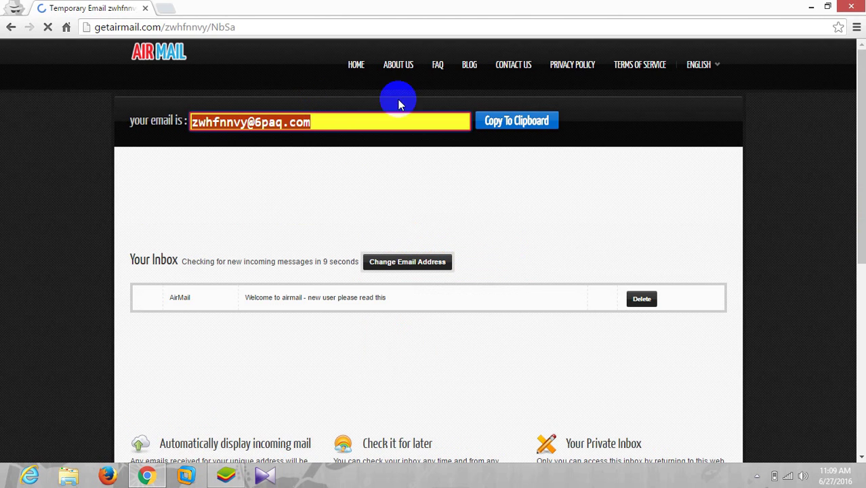
{"action": "left_click", "coordinate": [487, 125]}
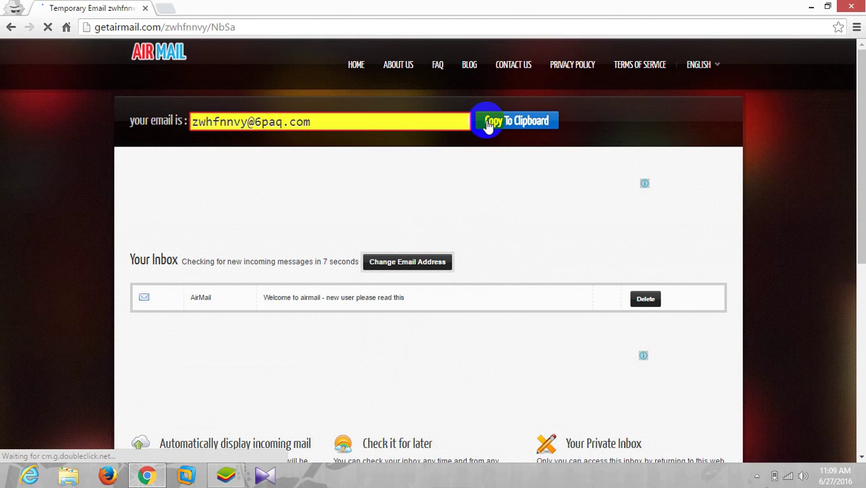
- Switch back to BlueStacks and paste the copied temporary email address into the Nextplus sign-up form
{"action": "left_click", "coordinate": [226, 476]}
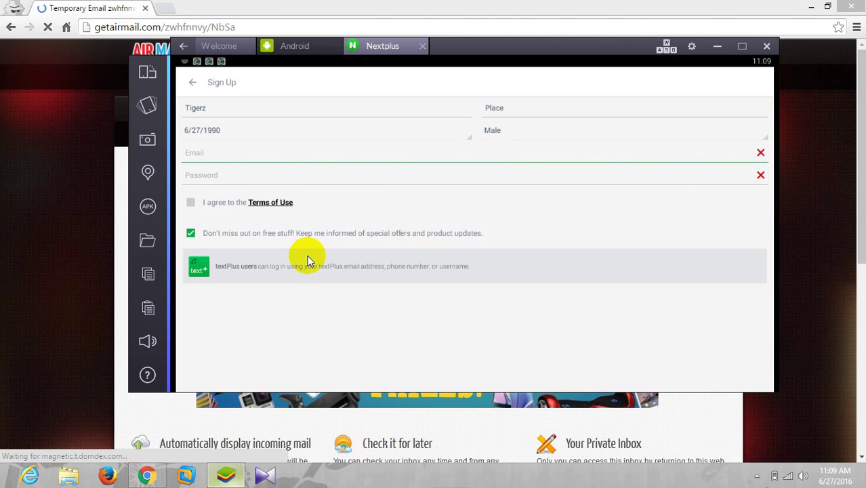
{"action": "left_click", "coordinate": [265, 151]}
{"action": "key", "text": "ctrl+v"}
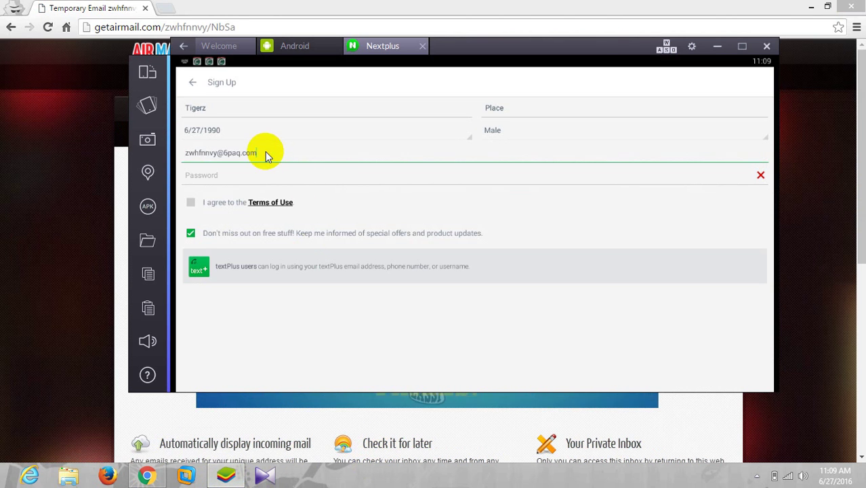
- Enter the account password, agree to the Terms of Use and submit the Nextplus sign-up form
{"action": "left_click", "coordinate": [239, 174]}
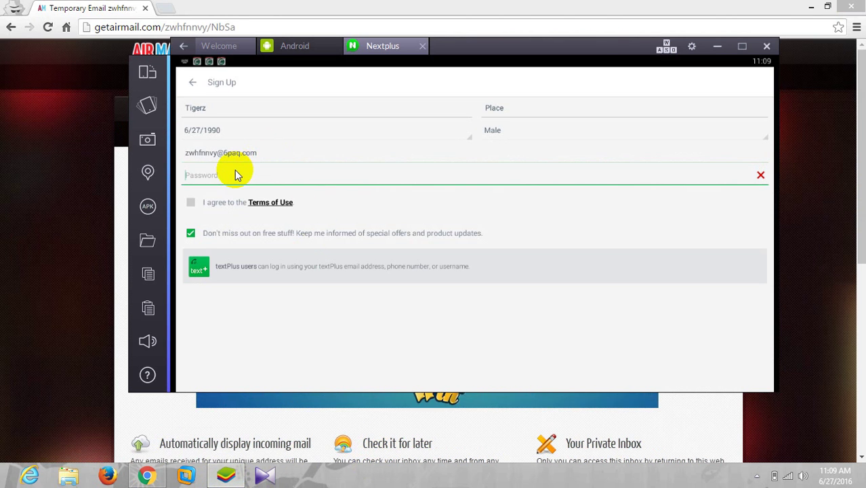
{"action": "type", "text": "•••••••8"}
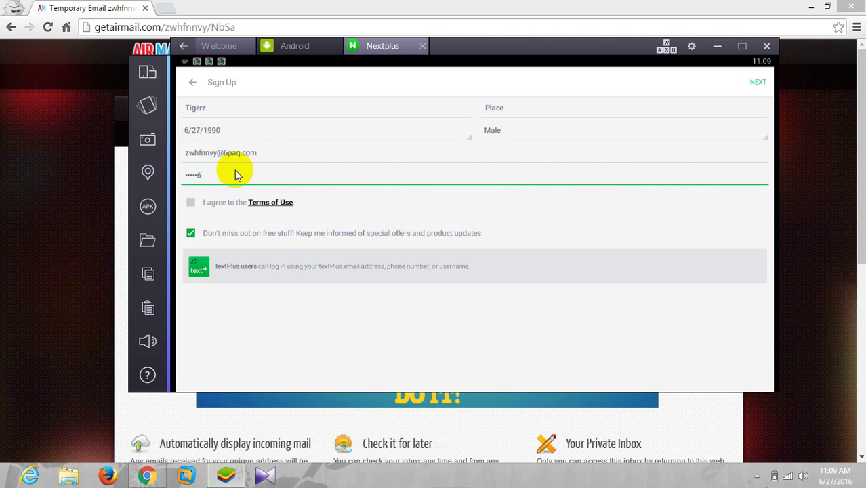
{"action": "left_click", "coordinate": [190, 203]}
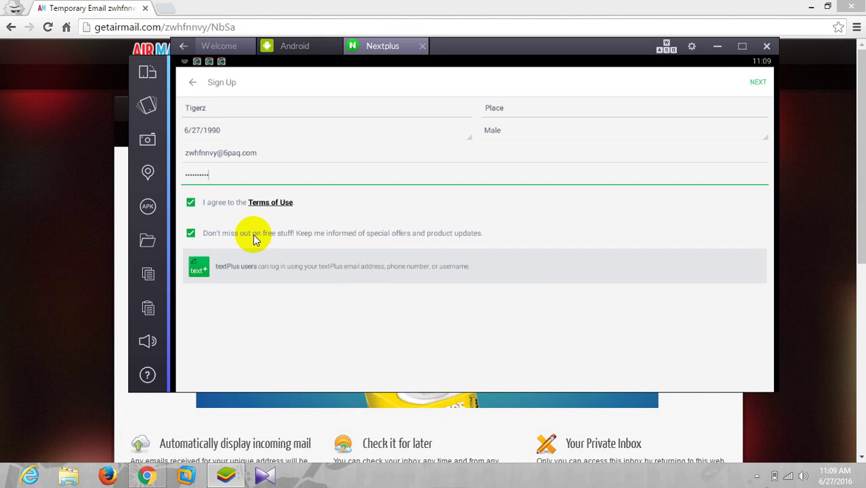
{"action": "left_click", "coordinate": [758, 82]}
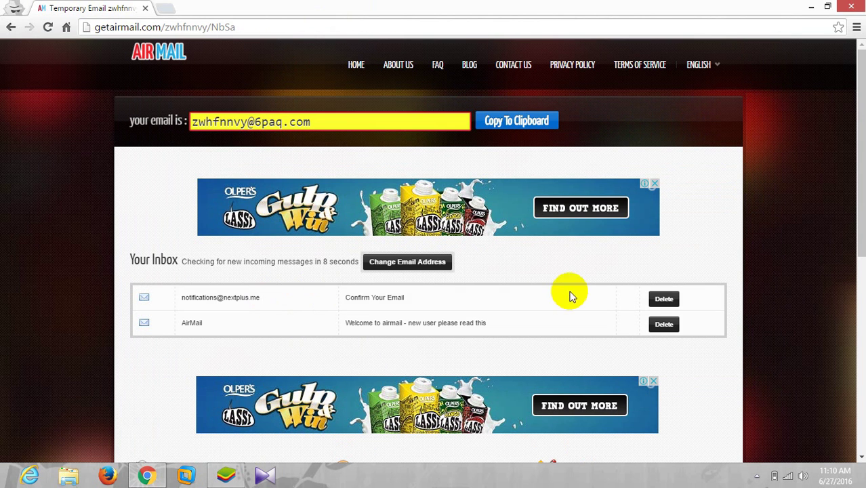
- Open the "Confirm Your Email" message from Nextplus in the AirMail inbox, confirm the email and close the browser
{"action": "left_click", "coordinate": [364, 302]}
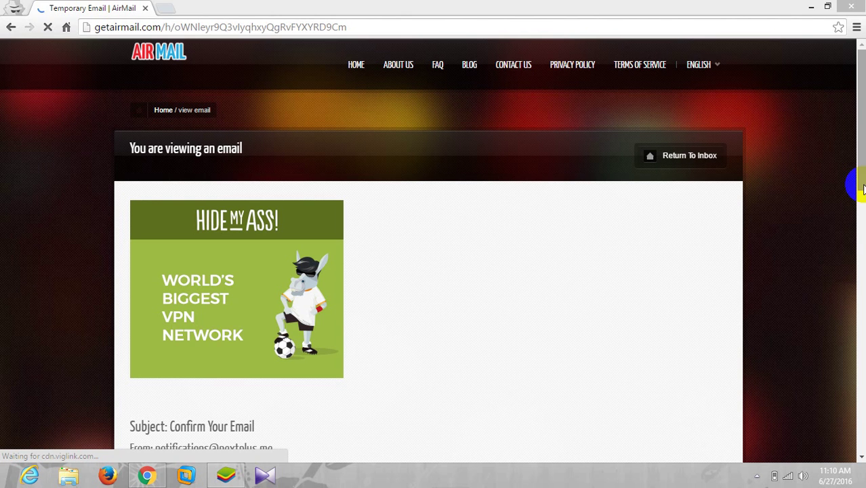
{"action": "left_click_drag", "start_coordinate": [854, 122], "coordinate": [860, 247]}
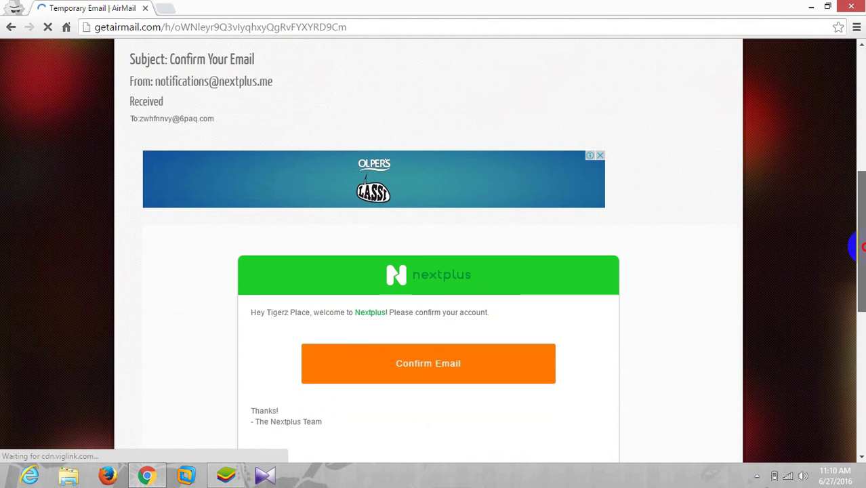
{"action": "left_click", "coordinate": [402, 359]}
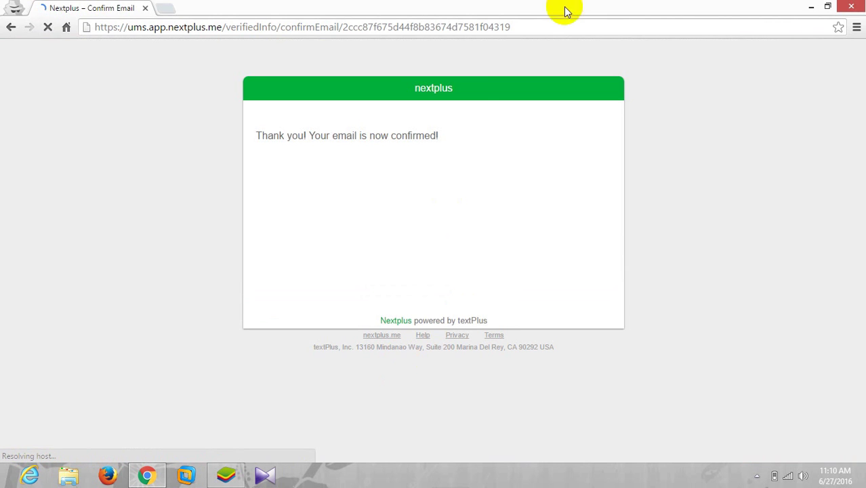
{"action": "left_click", "coordinate": [847, 8]}
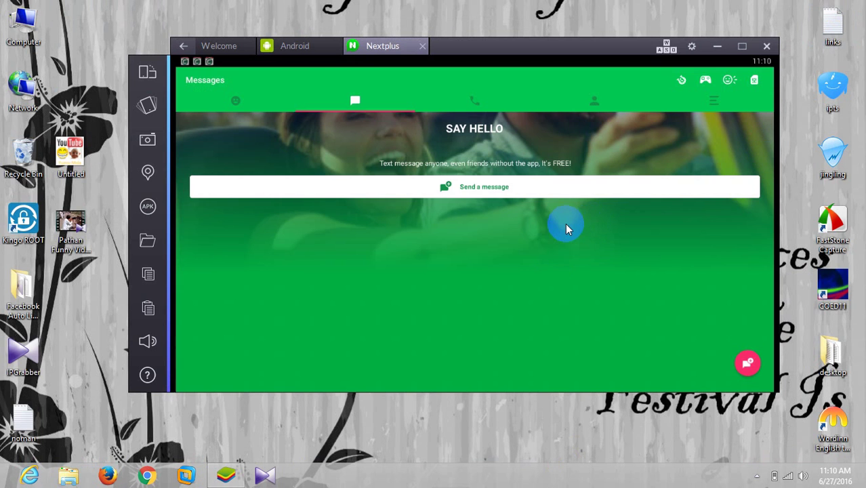
- Start getting the free Nextplus number from the account's More page
{"action": "left_click", "coordinate": [601, 210]}
{"action": "left_click", "coordinate": [714, 103]}
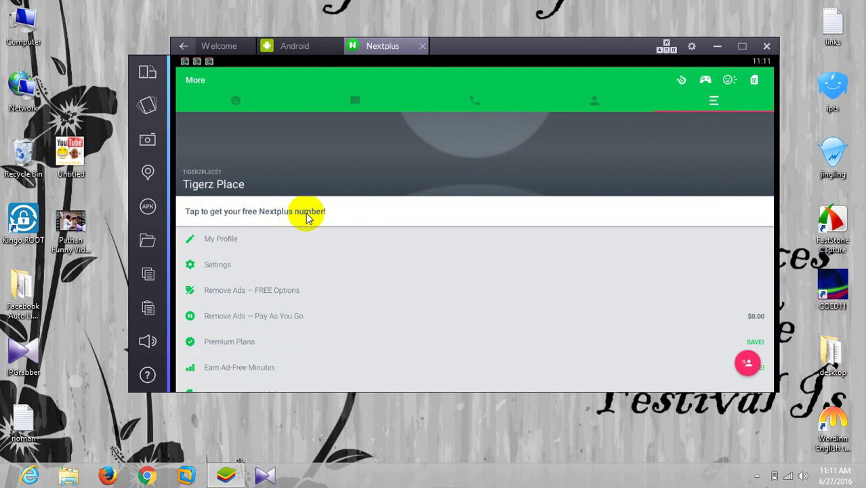
{"action": "left_click", "coordinate": [262, 210]}
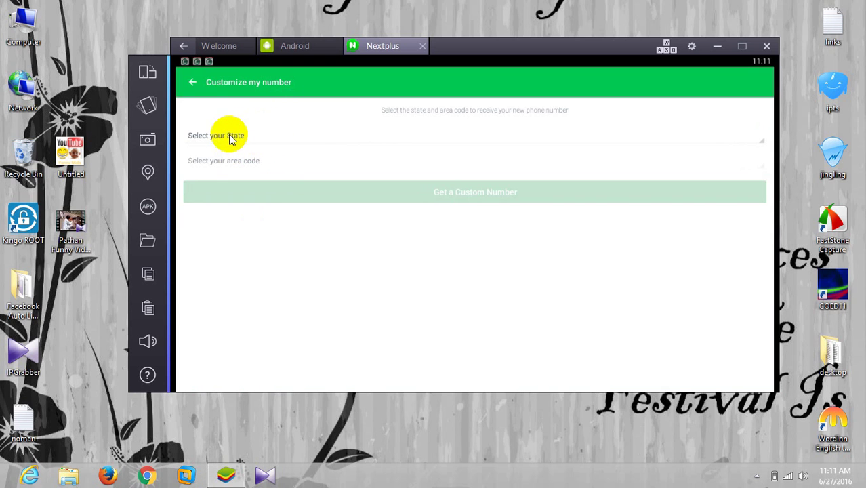
- Select Arkansas as the state for the custom phone number
{"action": "left_click", "coordinate": [273, 137]}
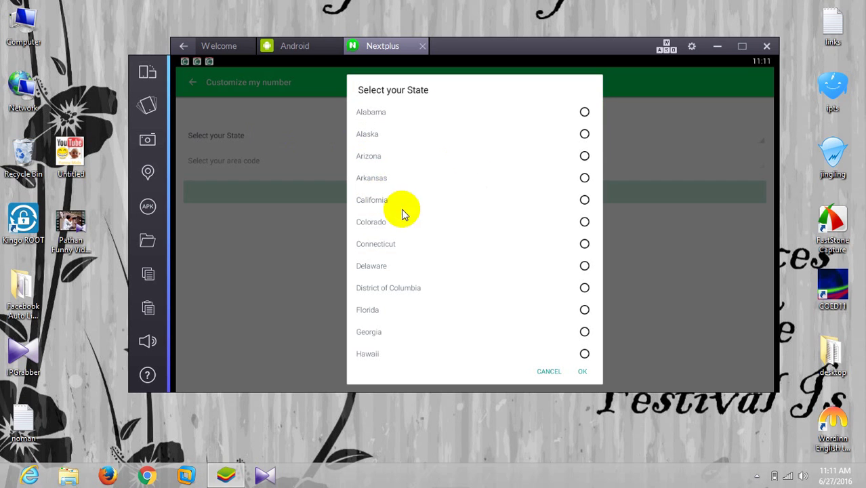
{"action": "left_click", "coordinate": [584, 137]}
{"action": "left_click_drag", "start_coordinate": [585, 141], "coordinate": [583, 111]}
{"action": "left_click", "coordinate": [585, 152]}
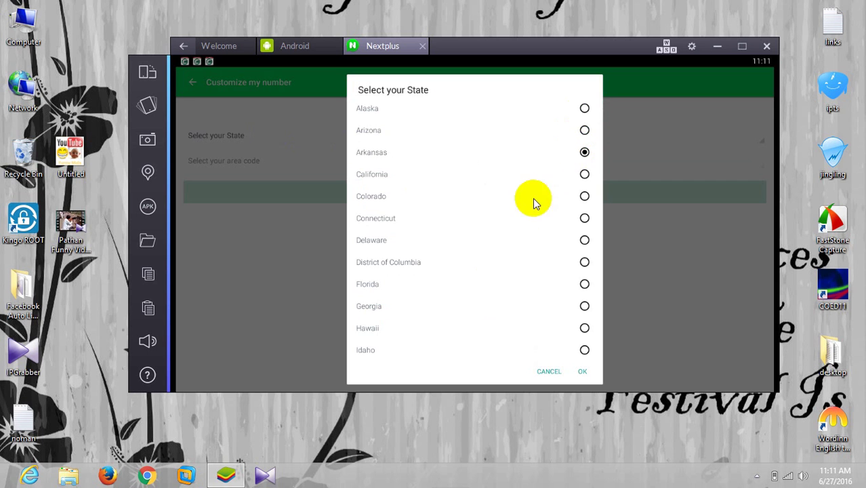
{"action": "left_click", "coordinate": [583, 371]}
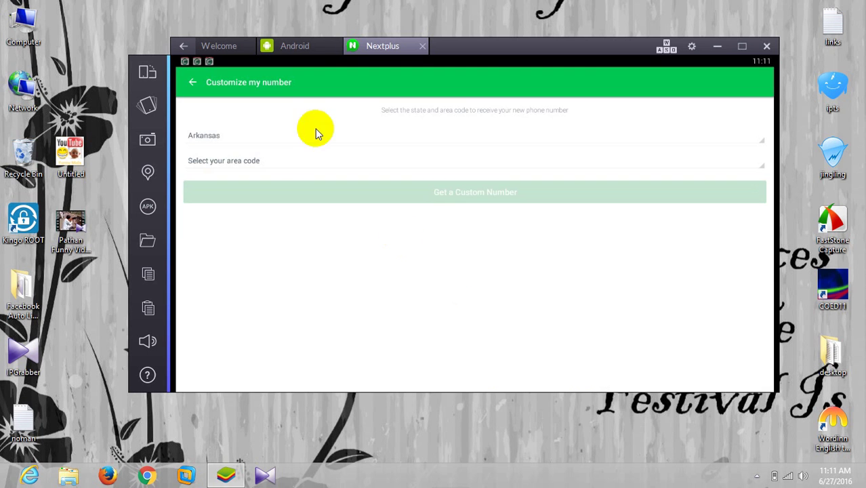
- Select area code 501, get the custom number and decline to share it with friends for now
{"action": "left_click", "coordinate": [279, 160]}
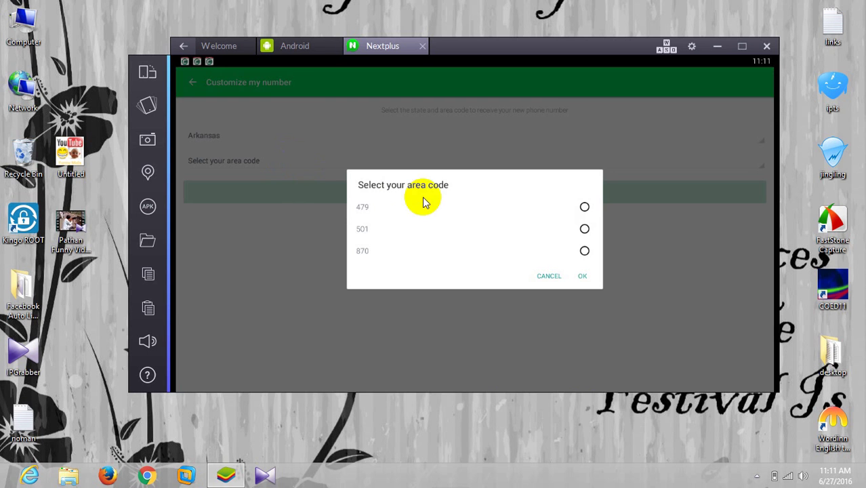
{"action": "left_click", "coordinate": [585, 228]}
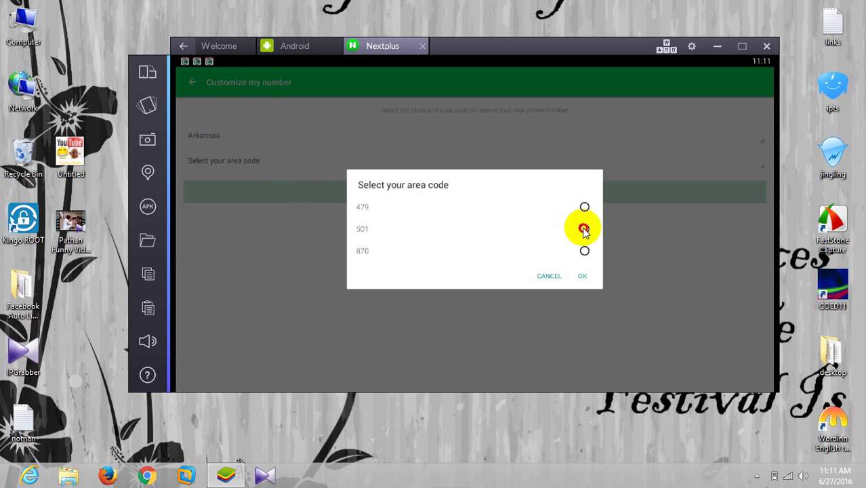
{"action": "left_click", "coordinate": [582, 275]}
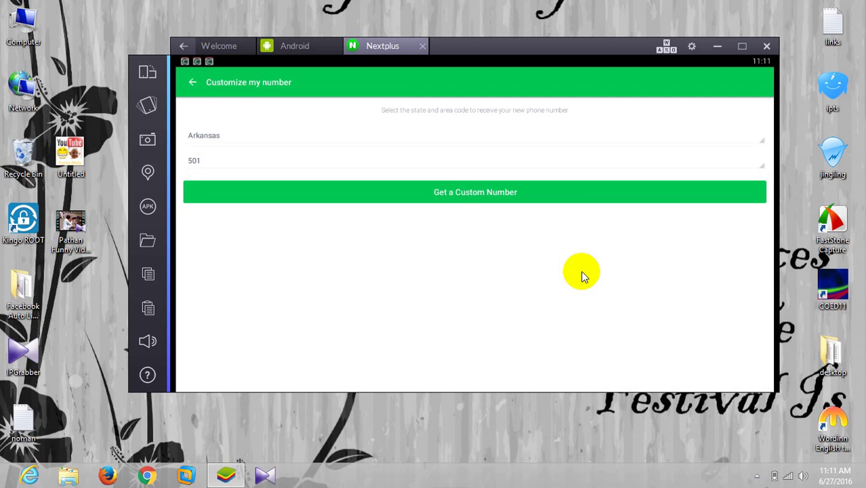
{"action": "left_click", "coordinate": [435, 193]}
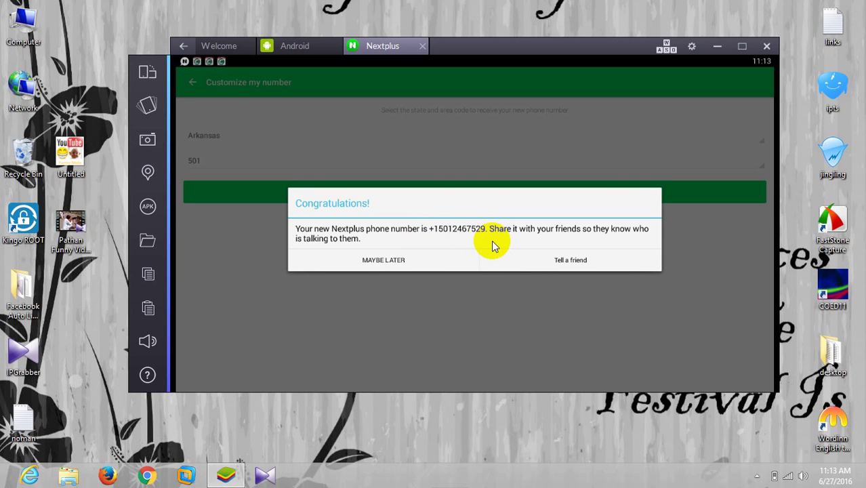
{"action": "left_click", "coordinate": [385, 259]}
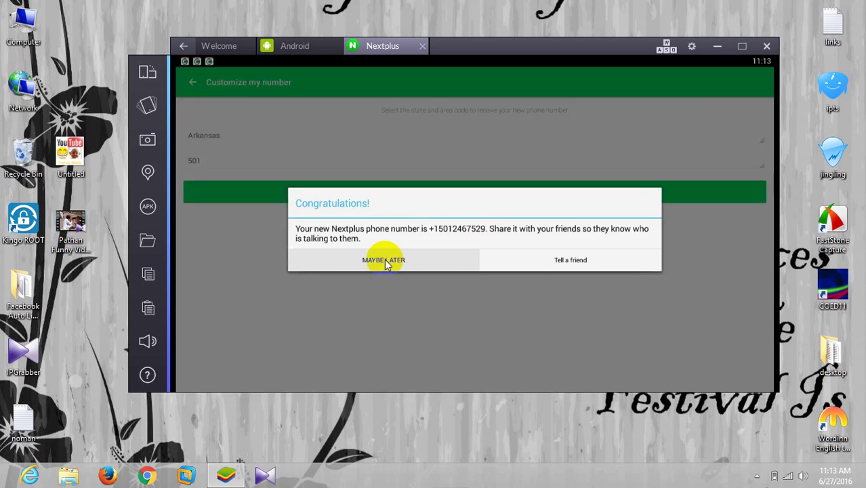
- View the Nextplus message list and minimize the BlueStacks window
{"action": "left_click", "coordinate": [346, 101]}
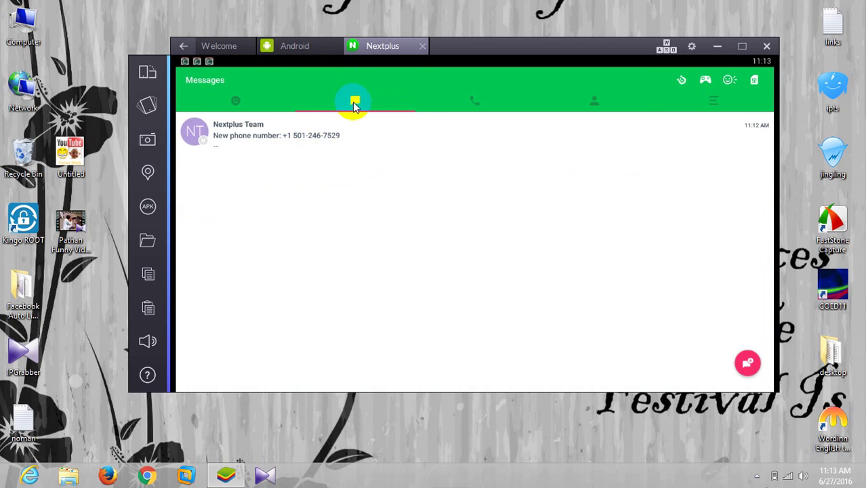
{"action": "left_click", "coordinate": [717, 48]}
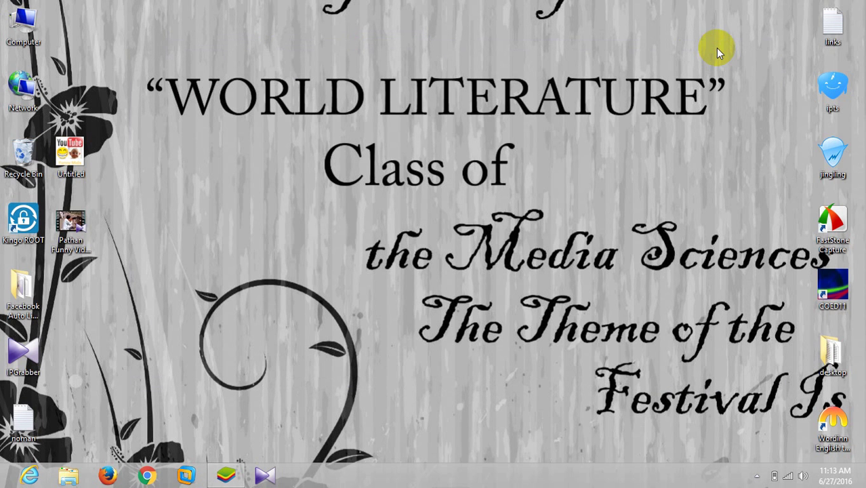